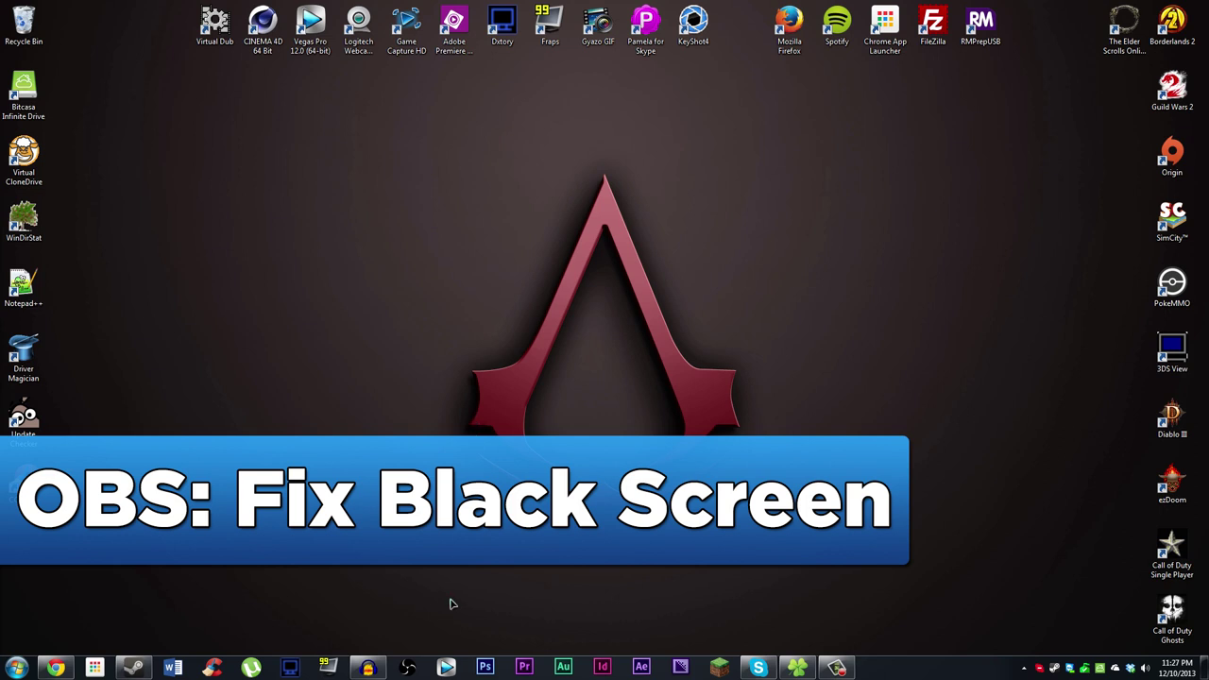
Step: Launch Open Broadcaster Software from its taskbar icon
{"action": "left_click", "coordinate": [410, 659]}
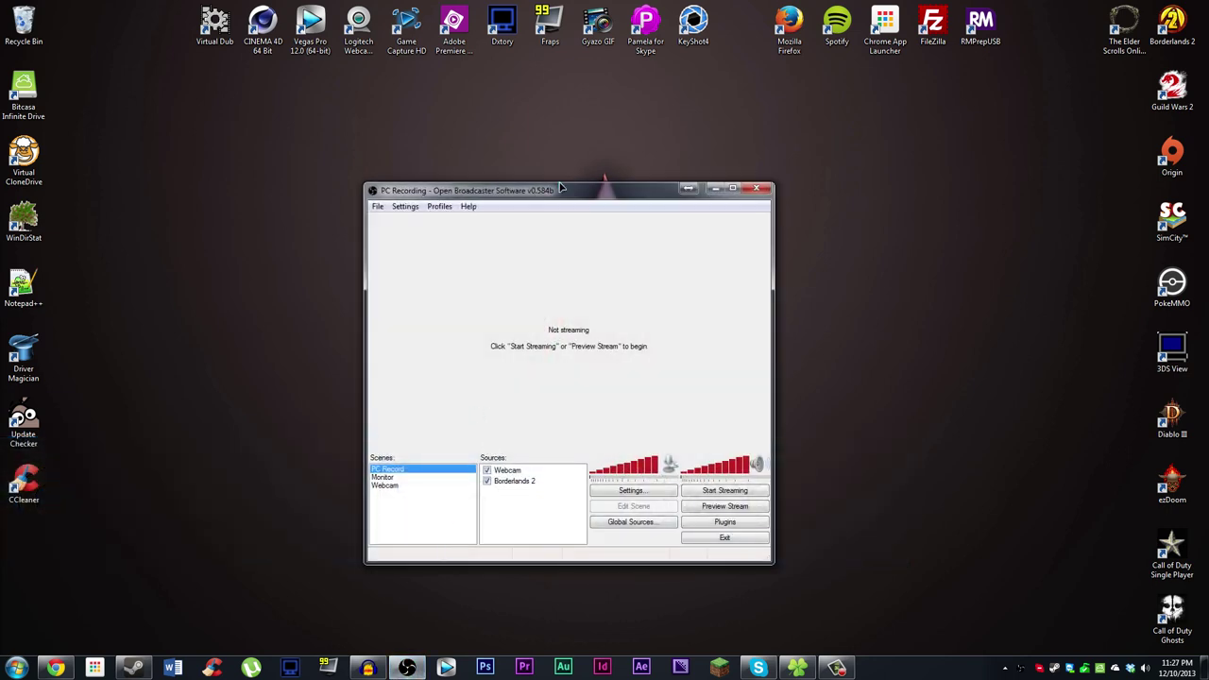
Step: Choose the Twitch Streaming profile and nudge the OBS window up and right
{"action": "left_click", "coordinate": [448, 208]}
{"action": "left_click", "coordinate": [454, 235]}
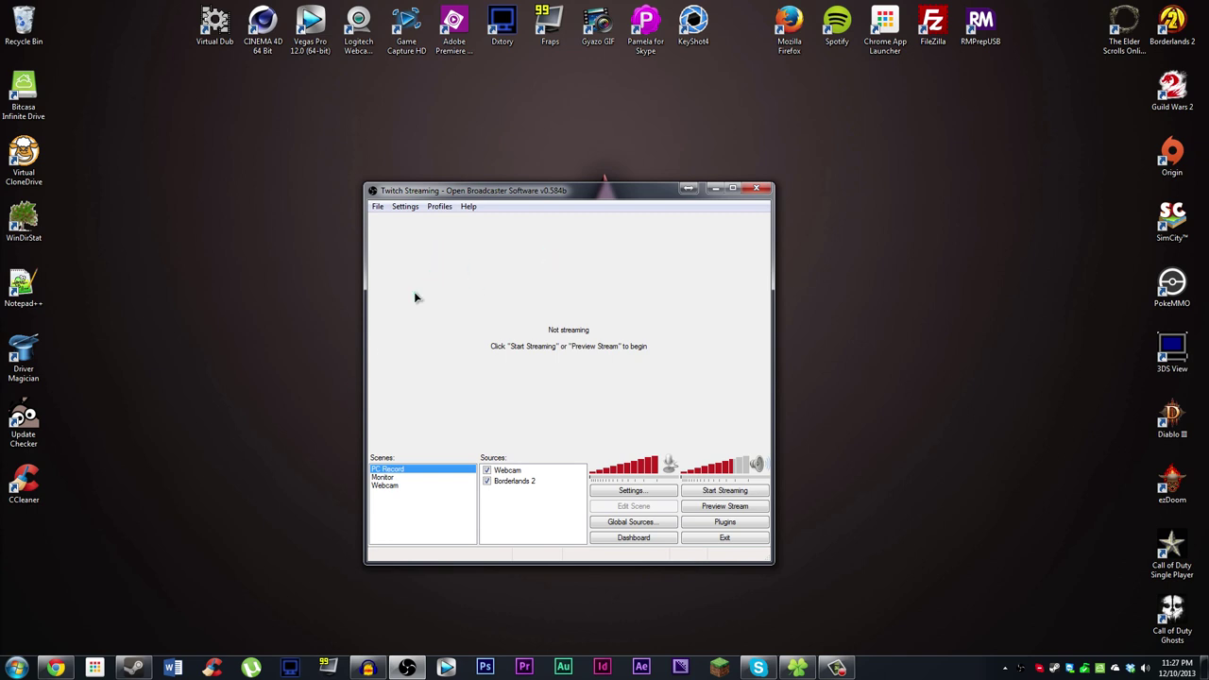
{"action": "left_click_drag", "start_coordinate": [545, 192], "coordinate": [566, 181]}
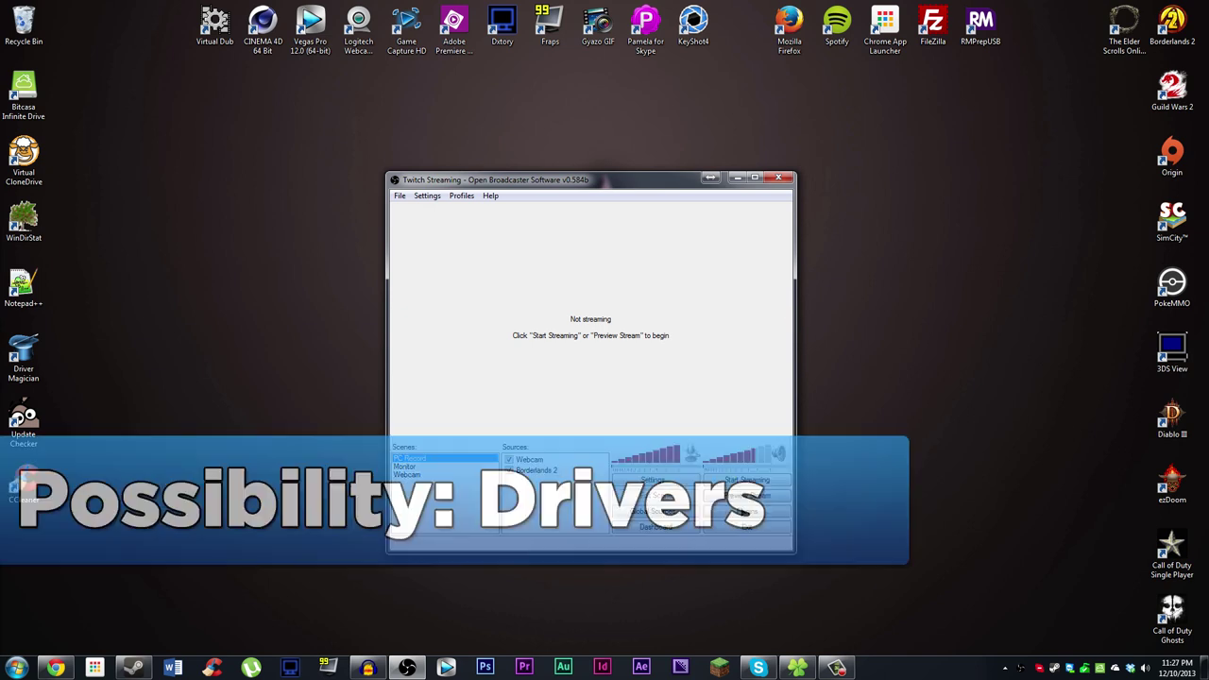
Step: Bring OBS forward with its Settings showing the General page and Twitch Streaming profile
{"action": "left_click", "coordinate": [1004, 666]}
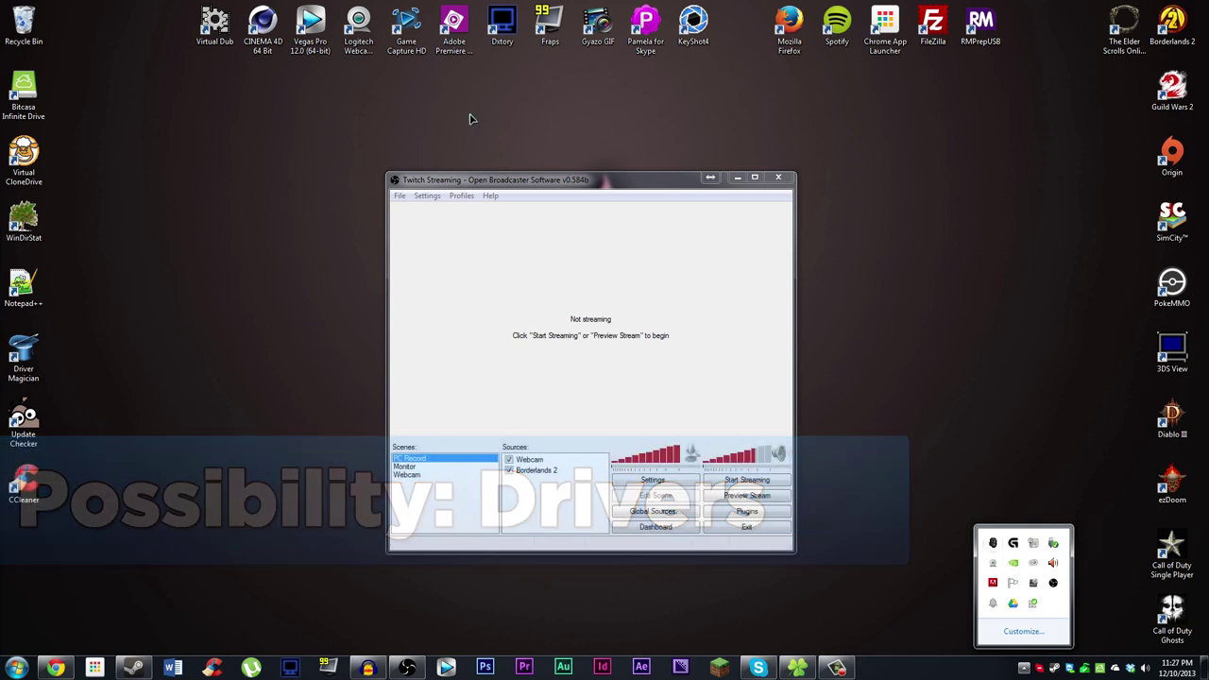
{"action": "left_click", "coordinate": [518, 180]}
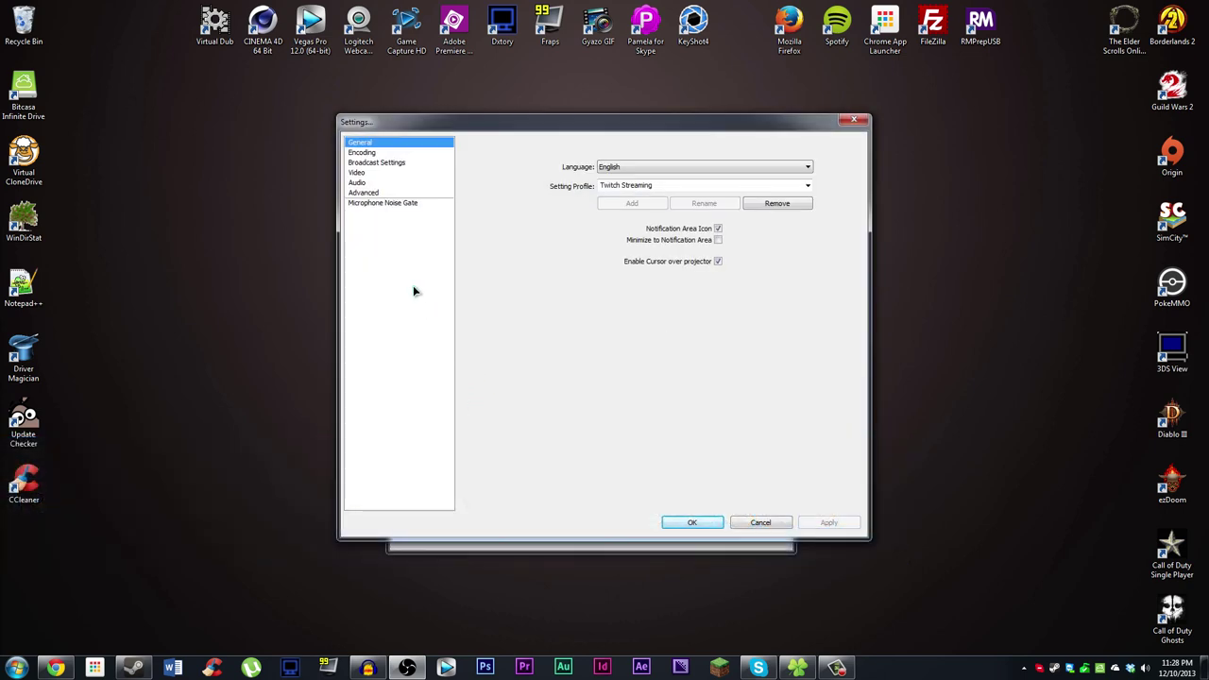
Step: Cancel the Settings dialog unchanged and reveal the hidden notification-area icons
{"action": "left_click", "coordinate": [733, 522]}
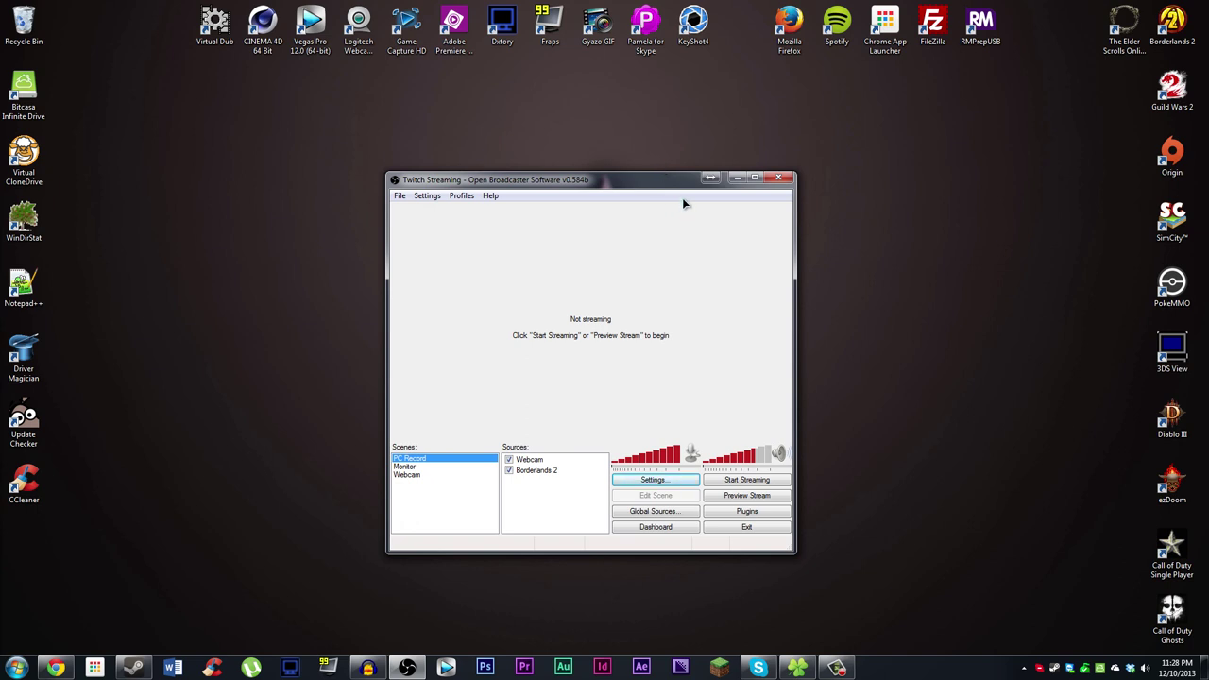
{"action": "left_click", "coordinate": [1023, 667]}
Step: From the NVIDIA tray menu, check Configure Surround, PhysX (9800 GT on PhysX), then close it
{"action": "right_click", "coordinate": [1013, 565]}
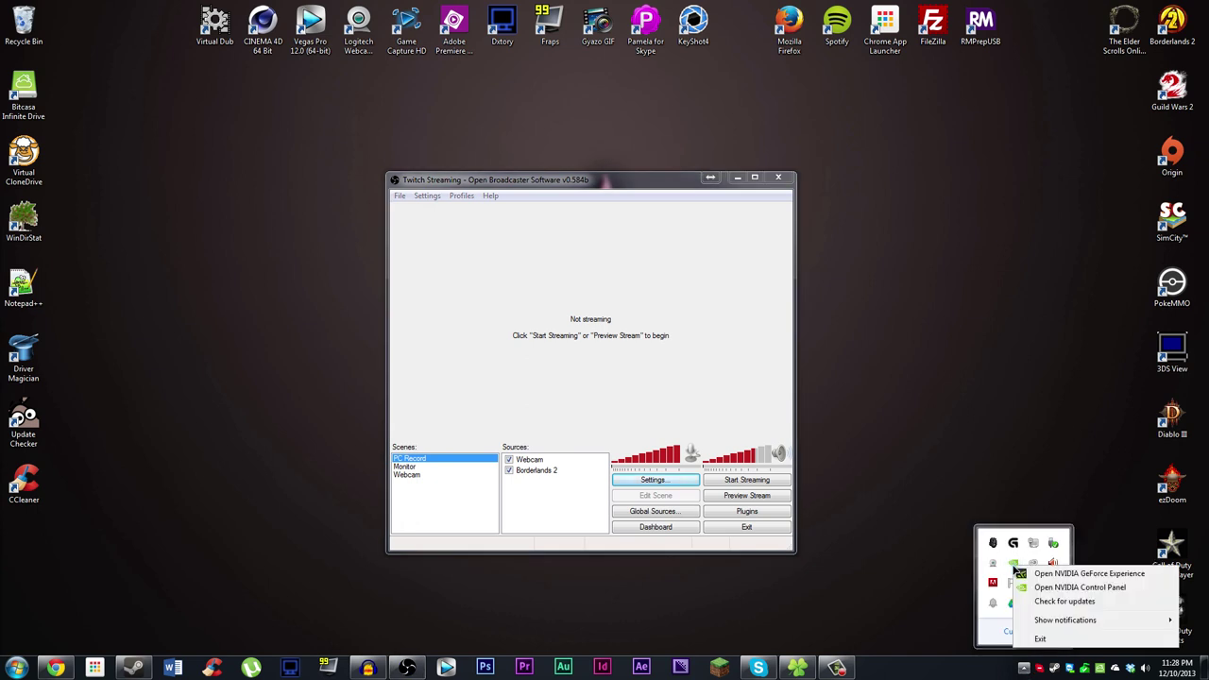
{"action": "left_click", "coordinate": [1058, 588]}
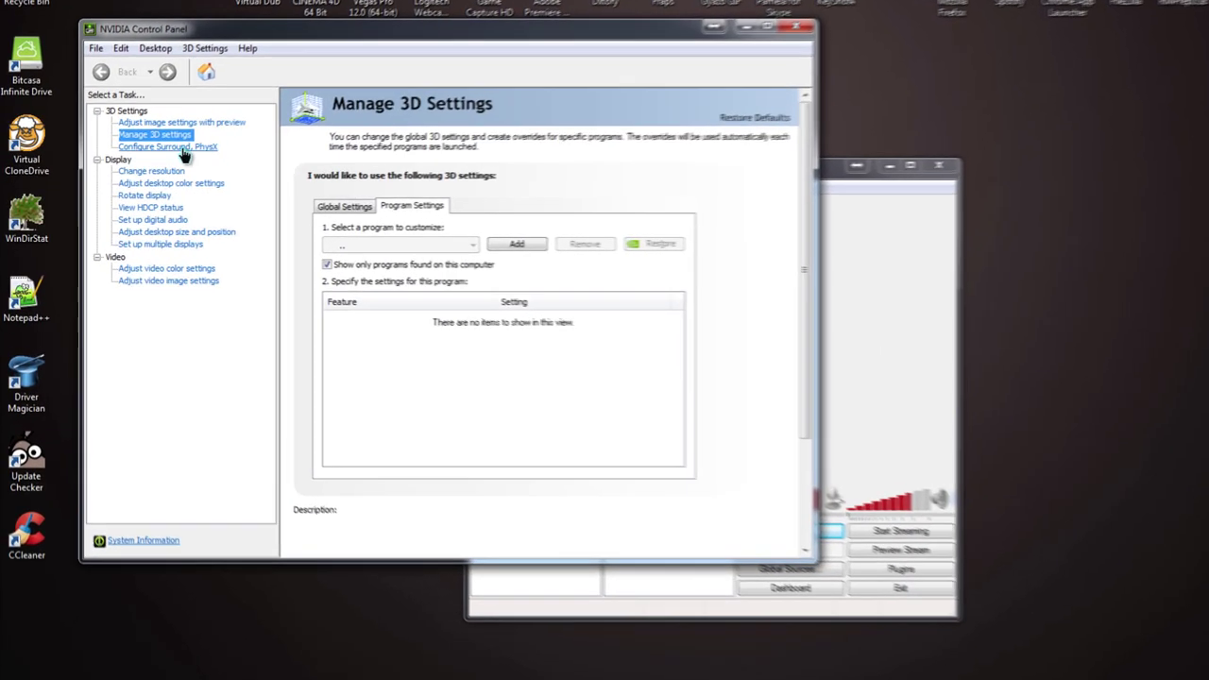
{"action": "left_click", "coordinate": [183, 147]}
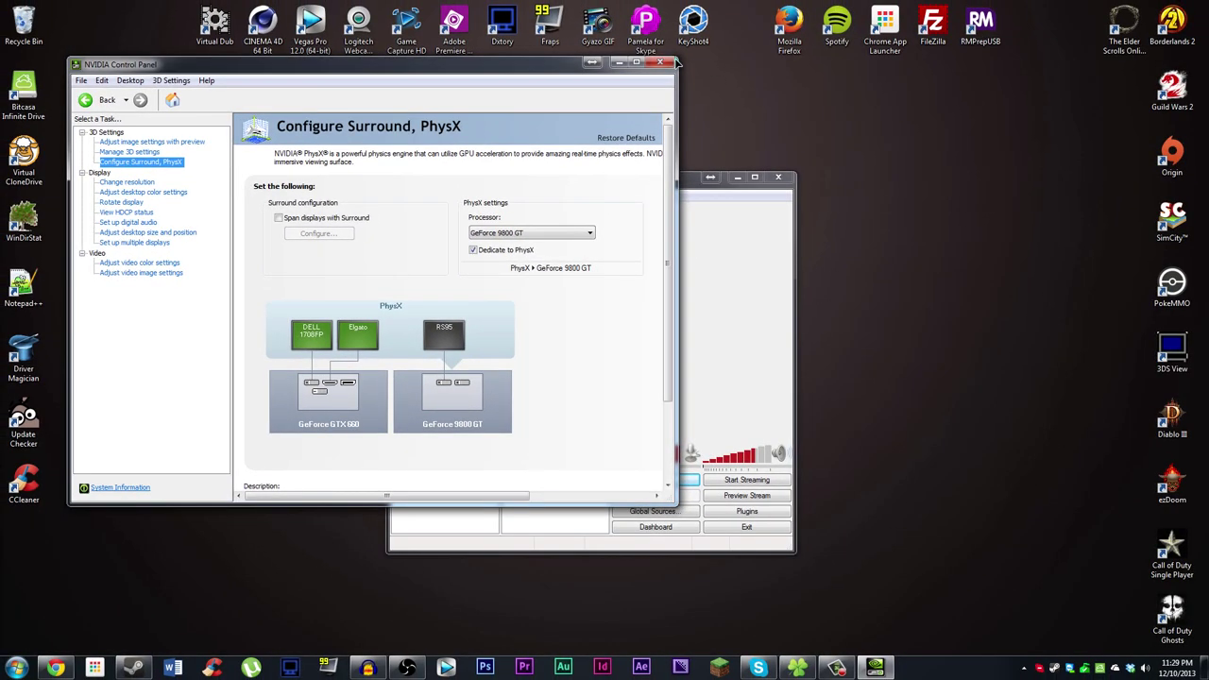
{"action": "left_click", "coordinate": [912, 7]}
Step: Reopen NVIDIA Control Panel from the tray, go to Manage 3D settings and start adding a program
{"action": "double_click", "coordinate": [606, 182]}
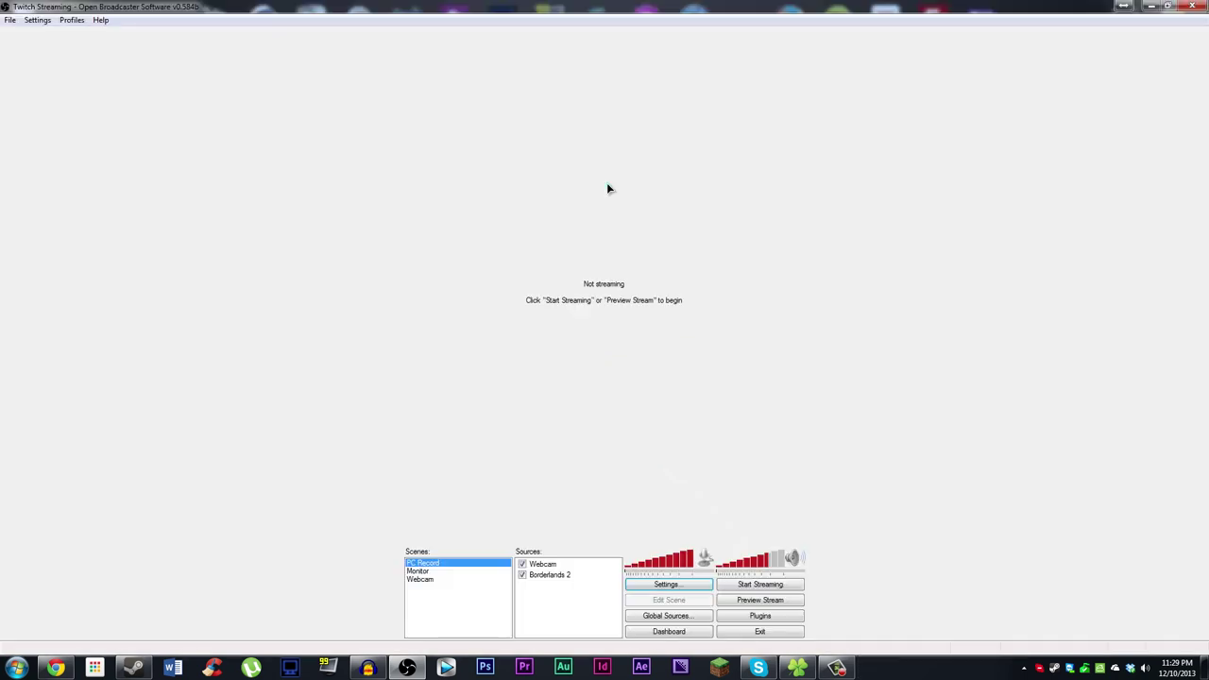
{"action": "double_click", "coordinate": [673, 5]}
{"action": "left_click", "coordinate": [1024, 668]}
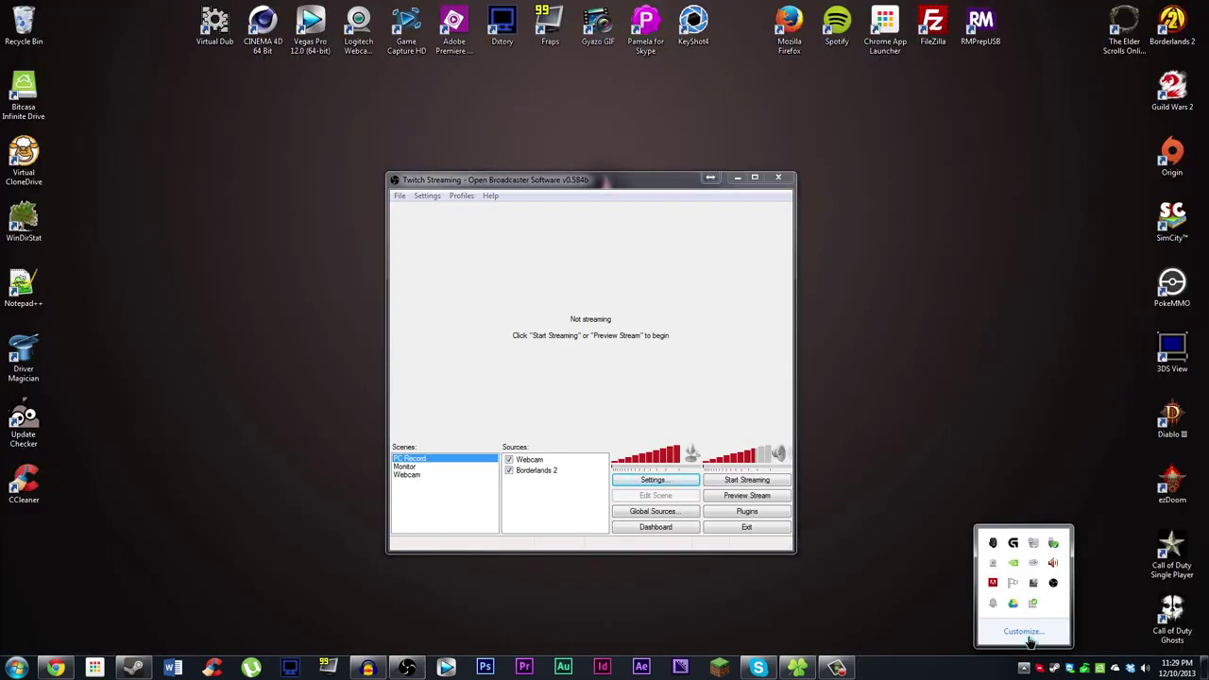
{"action": "right_click", "coordinate": [1013, 563]}
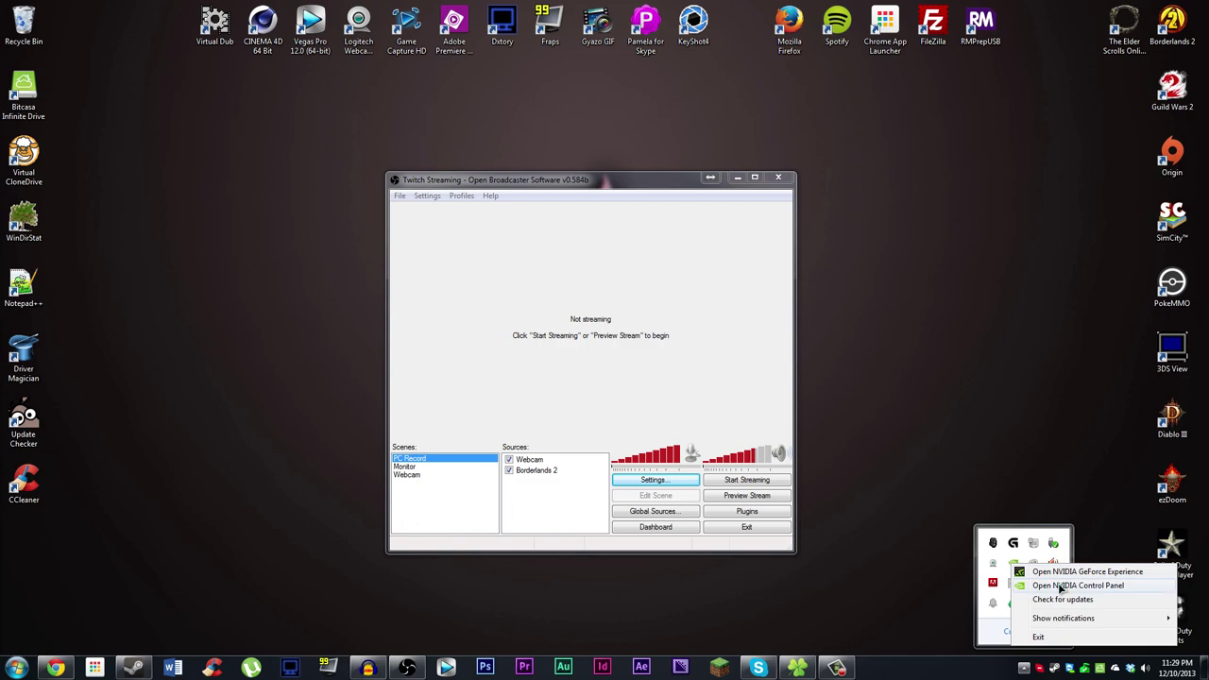
{"action": "left_click", "coordinate": [1048, 584]}
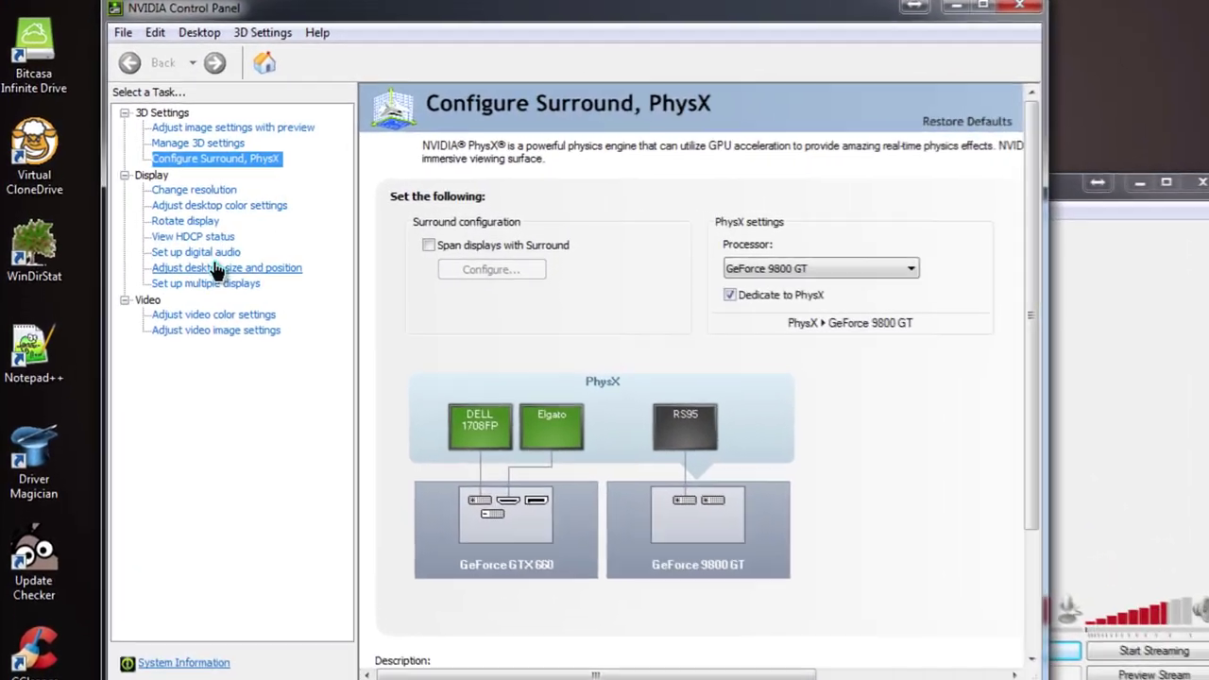
{"action": "left_click", "coordinate": [176, 145]}
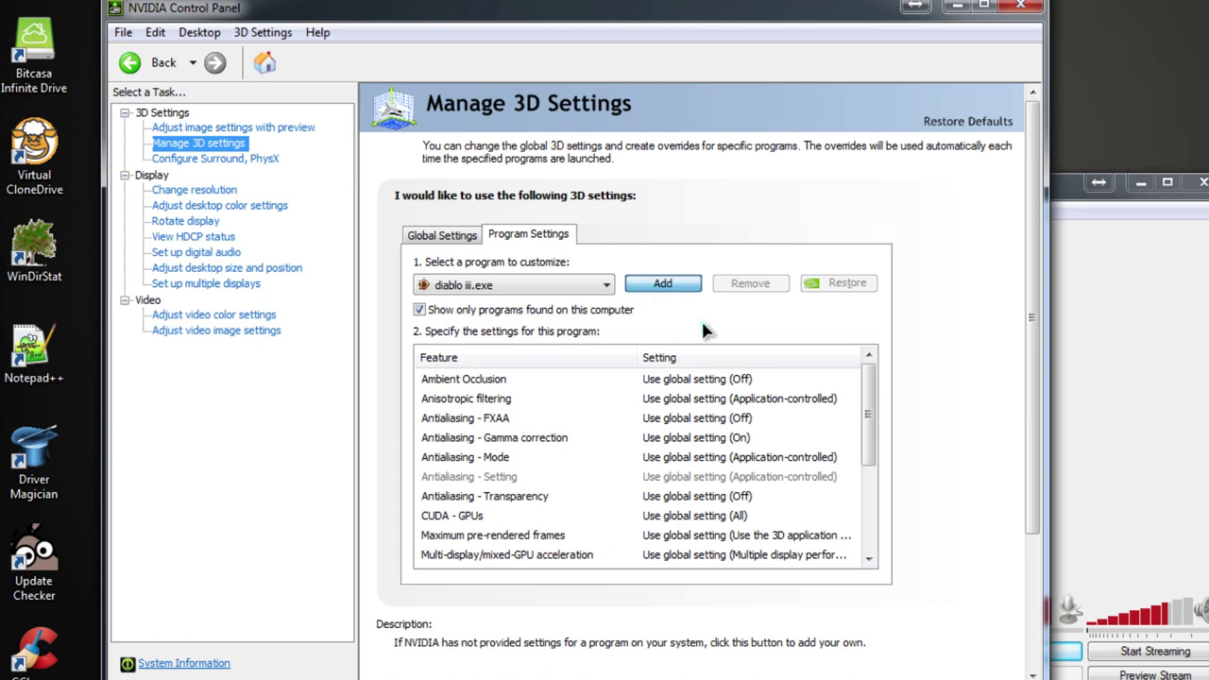
{"action": "left_click", "coordinate": [666, 283]}
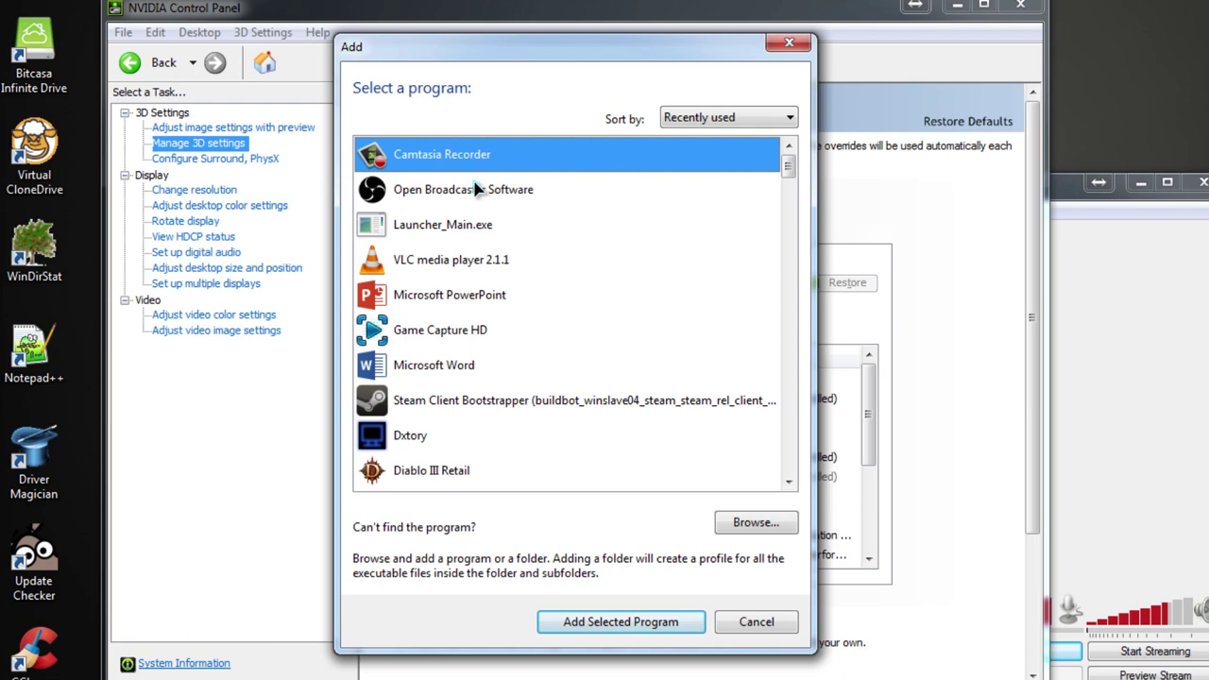
Step: Add obs.exe to Program Settings, leave Power management mode unchanged, and apply
{"action": "left_click", "coordinate": [477, 189]}
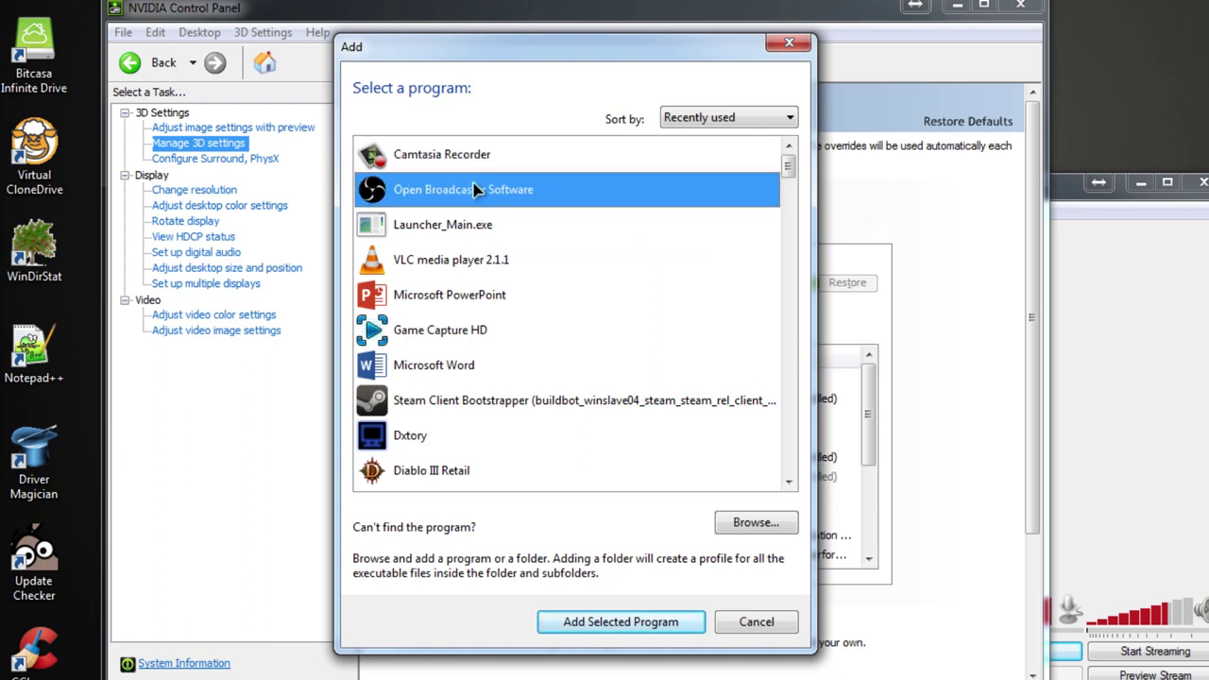
{"action": "left_click", "coordinate": [631, 622]}
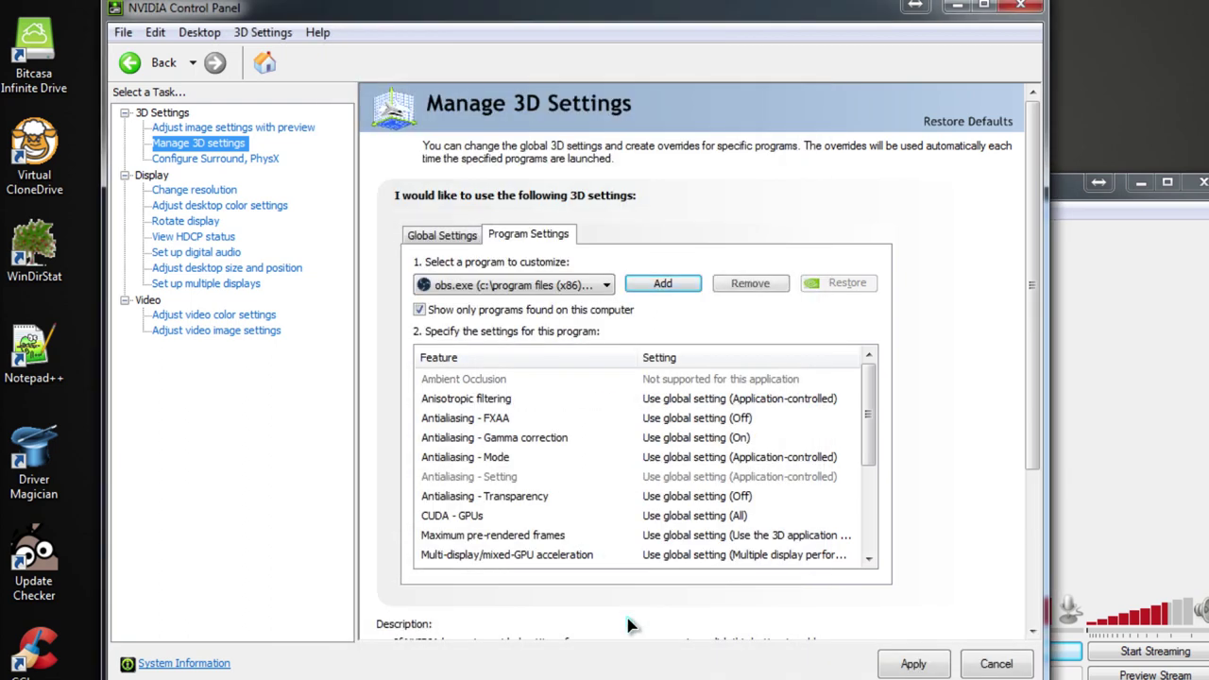
{"action": "left_click_drag", "start_coordinate": [869, 416], "coordinate": [869, 456]}
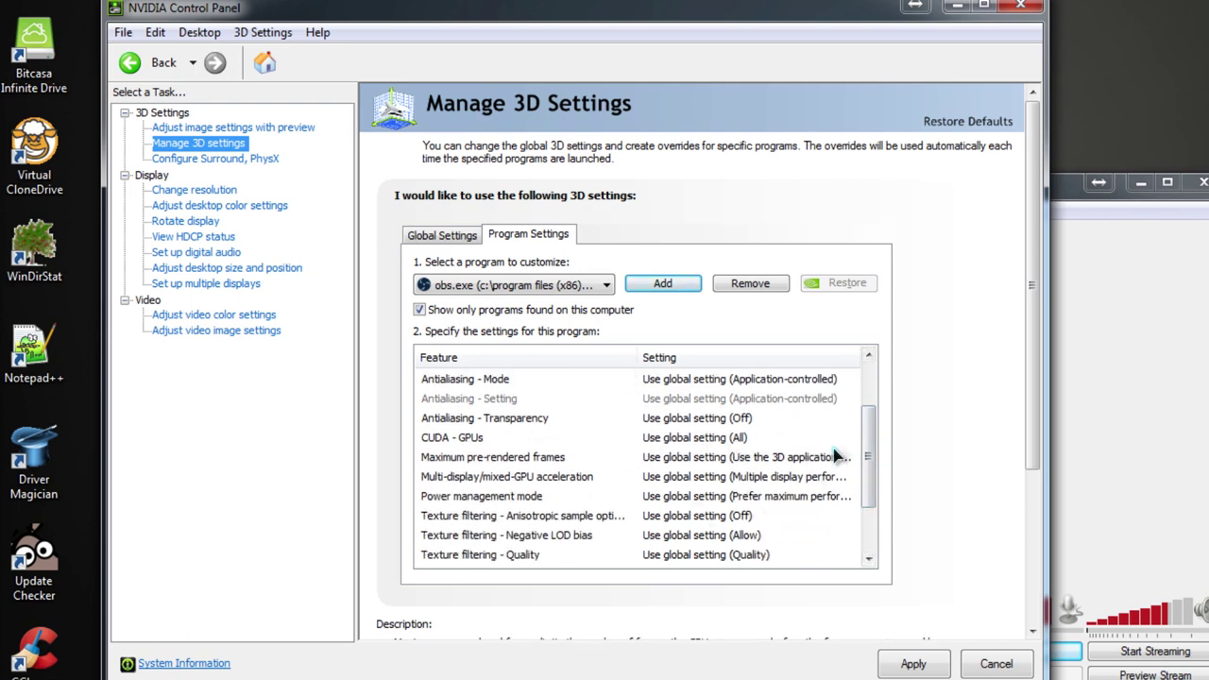
{"action": "left_click_drag", "start_coordinate": [864, 455], "coordinate": [857, 489]}
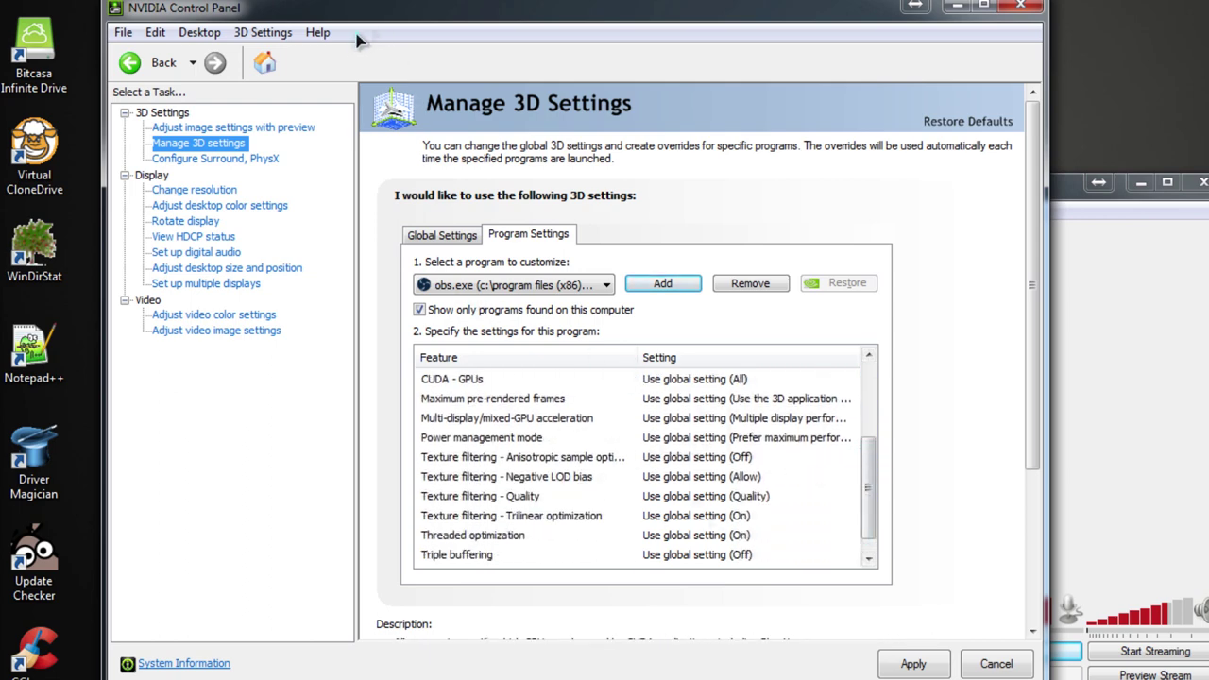
{"action": "left_click", "coordinate": [817, 439]}
{"action": "left_click", "coordinate": [818, 444]}
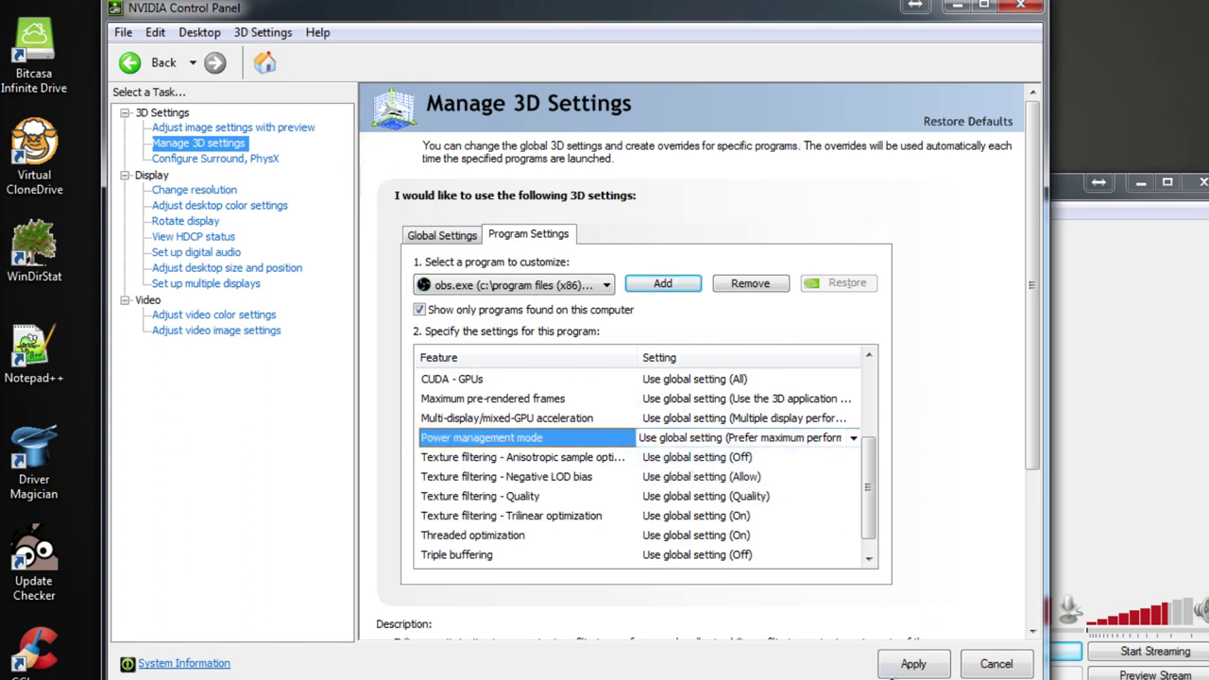
{"action": "left_click", "coordinate": [883, 665]}
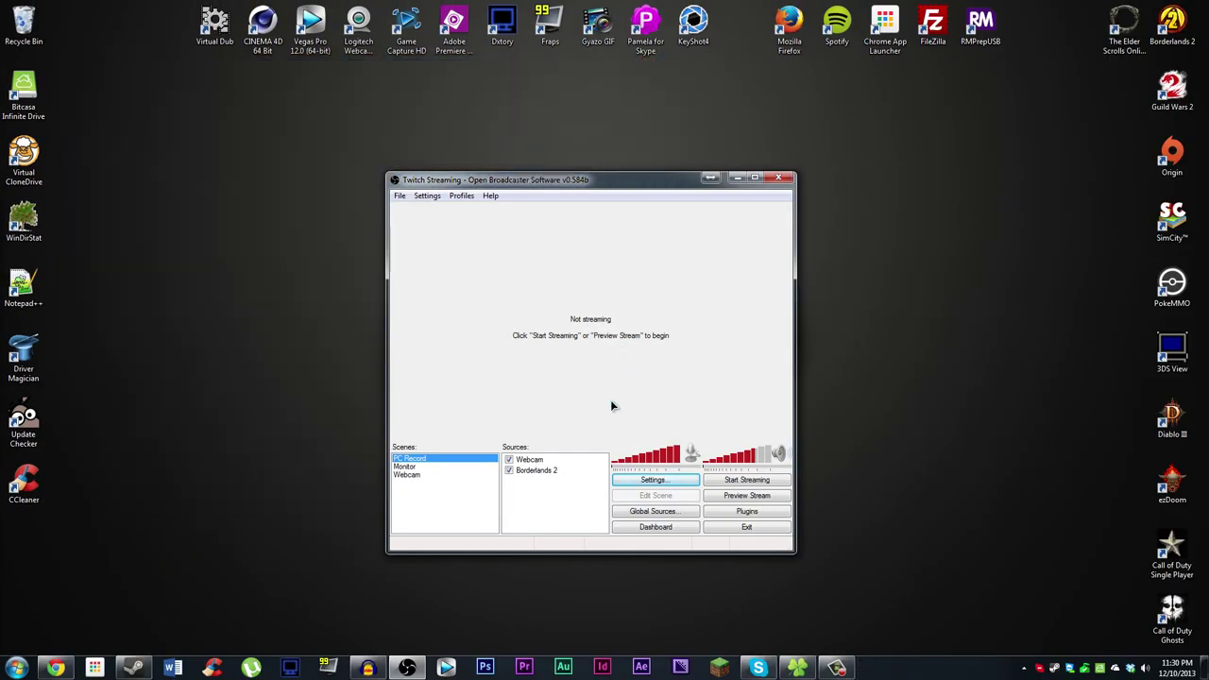
Step: Set the OBS Video adapter to NVIDIA GeForce GTX 660 on the Video settings page
{"action": "left_click", "coordinate": [648, 489]}
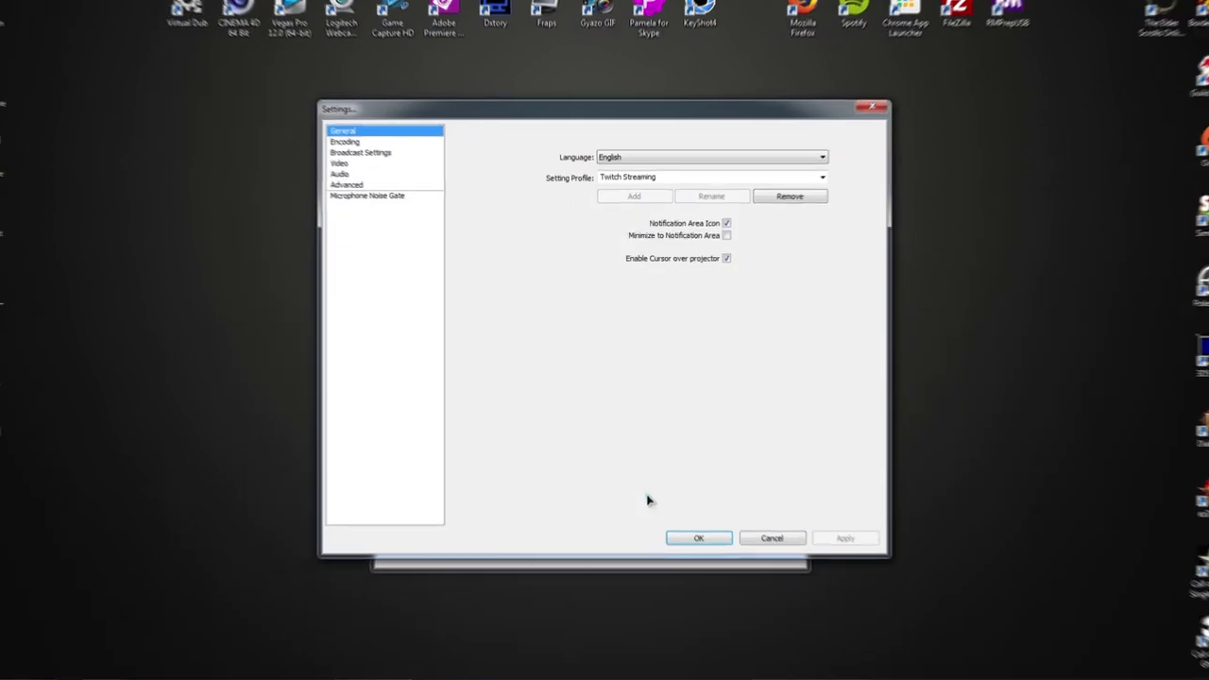
{"action": "left_click", "coordinate": [216, 95]}
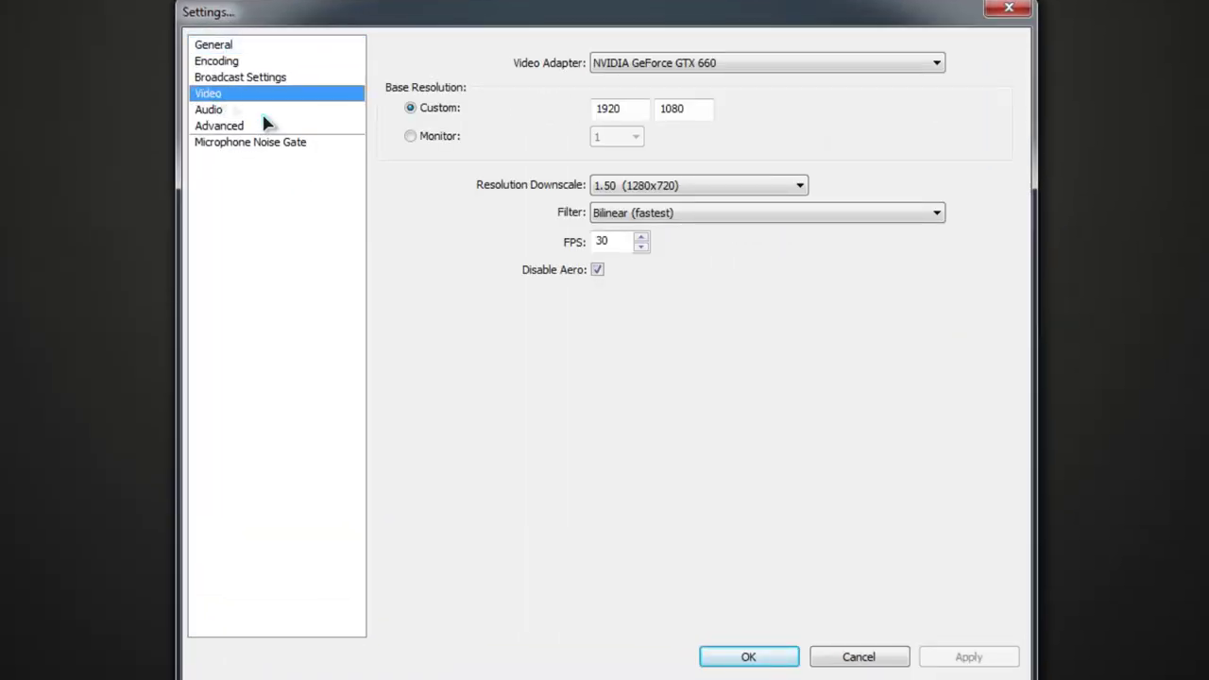
{"action": "left_click", "coordinate": [620, 64]}
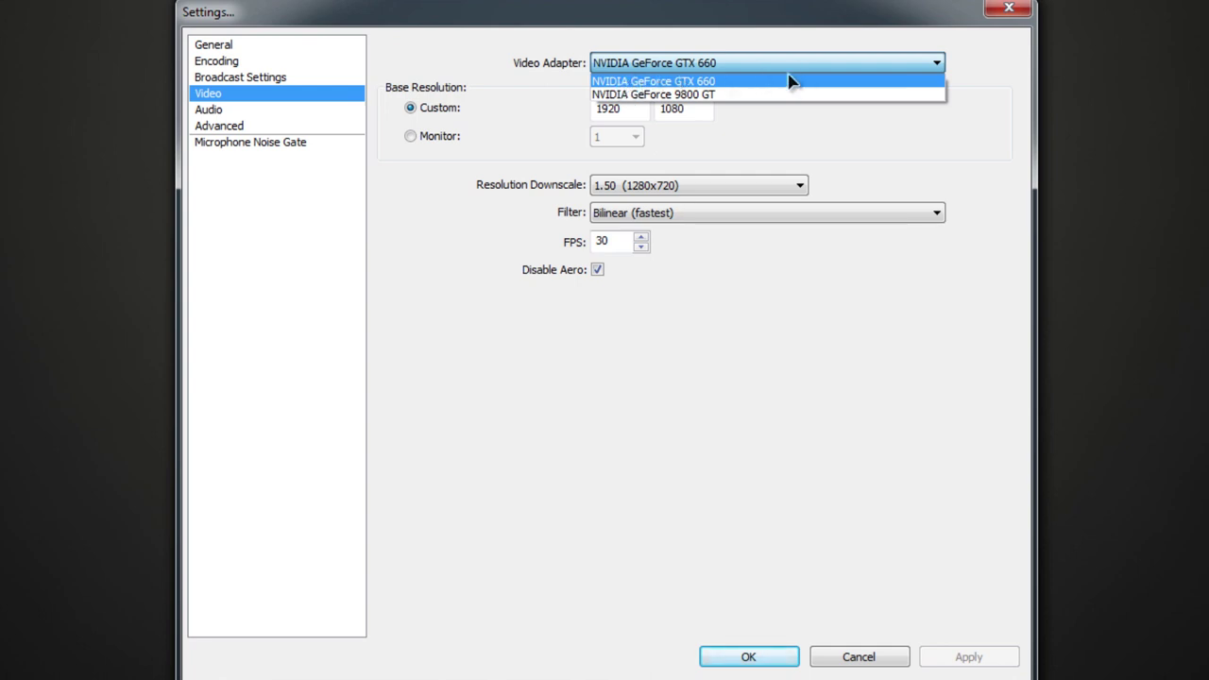
{"action": "left_click", "coordinate": [714, 62]}
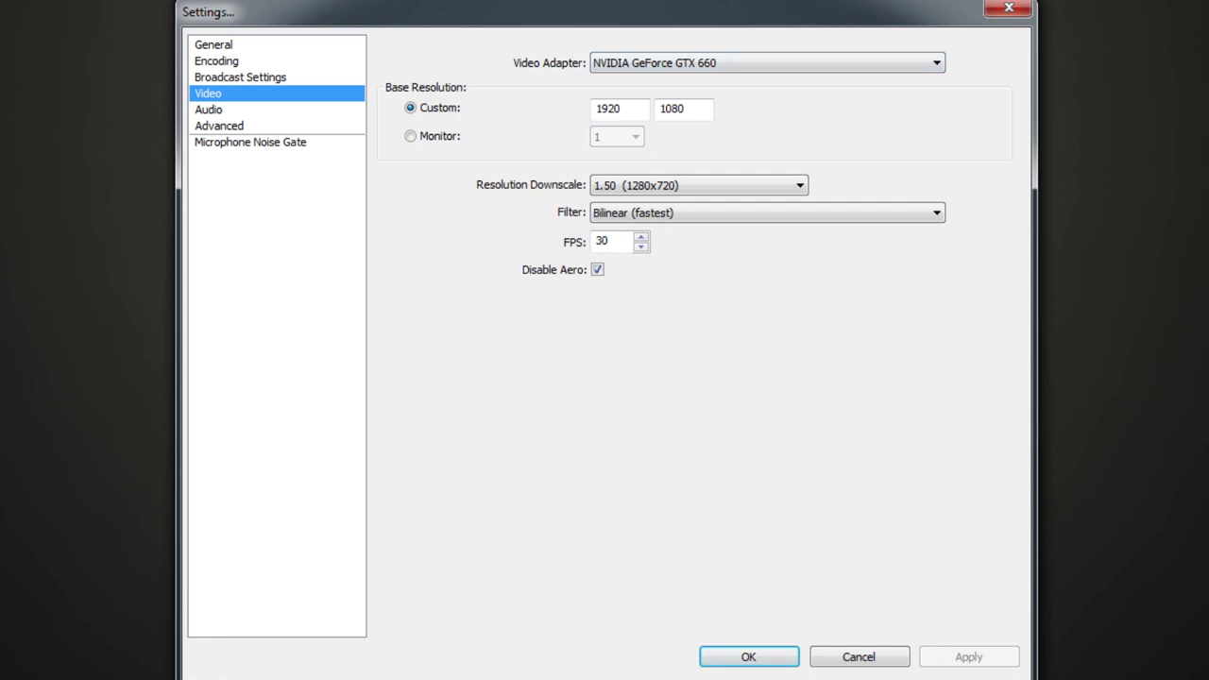
{"action": "left_click", "coordinate": [699, 66]}
{"action": "left_click", "coordinate": [689, 66]}
{"action": "left_click", "coordinate": [676, 59]}
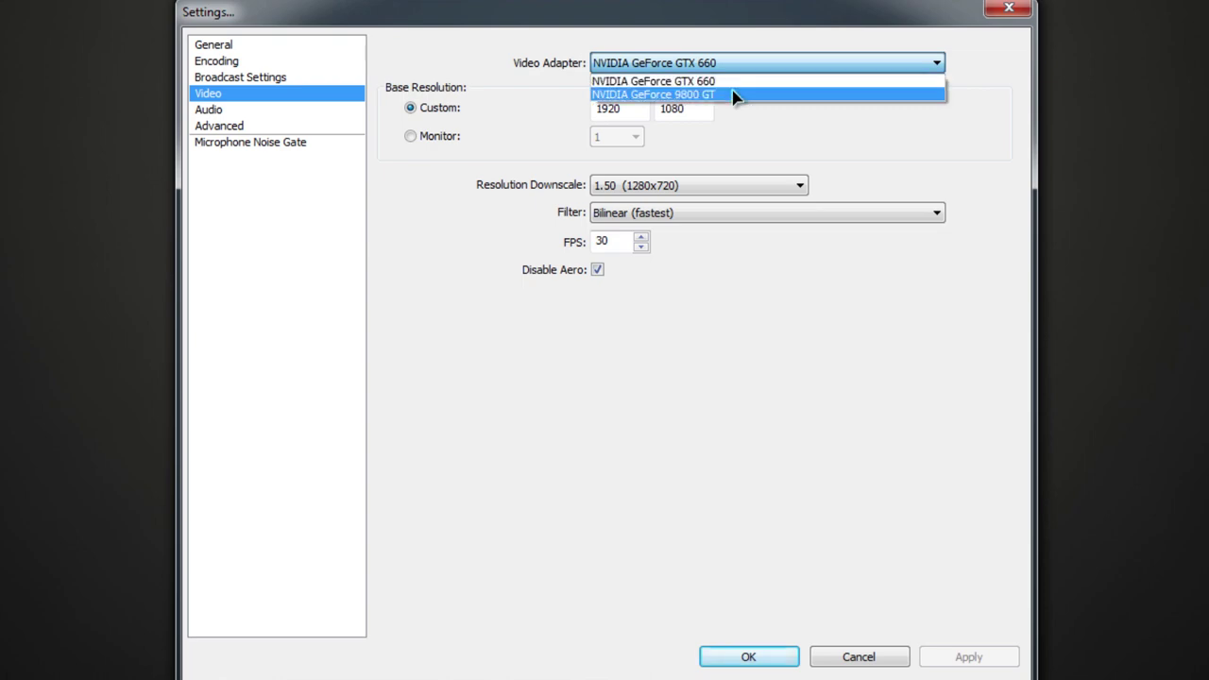
{"action": "left_click", "coordinate": [710, 81]}
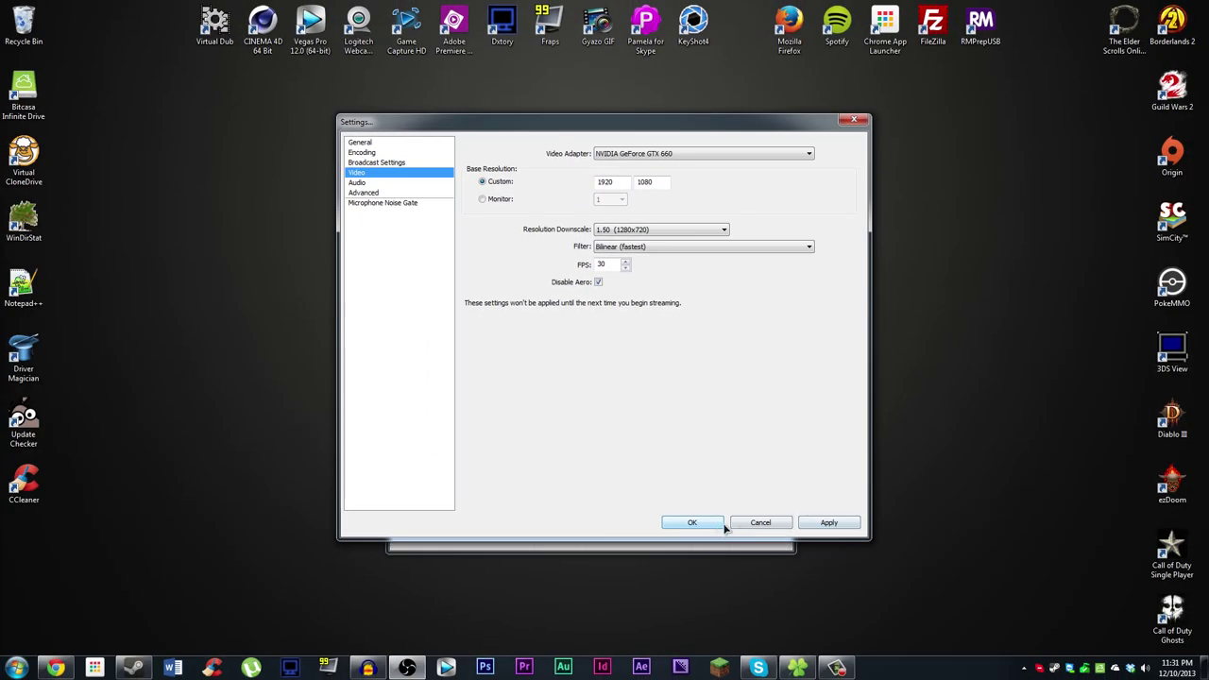
Step: Close OBS Settings, keeping the GTX 660 adapter choice
{"action": "left_click", "coordinate": [745, 521]}
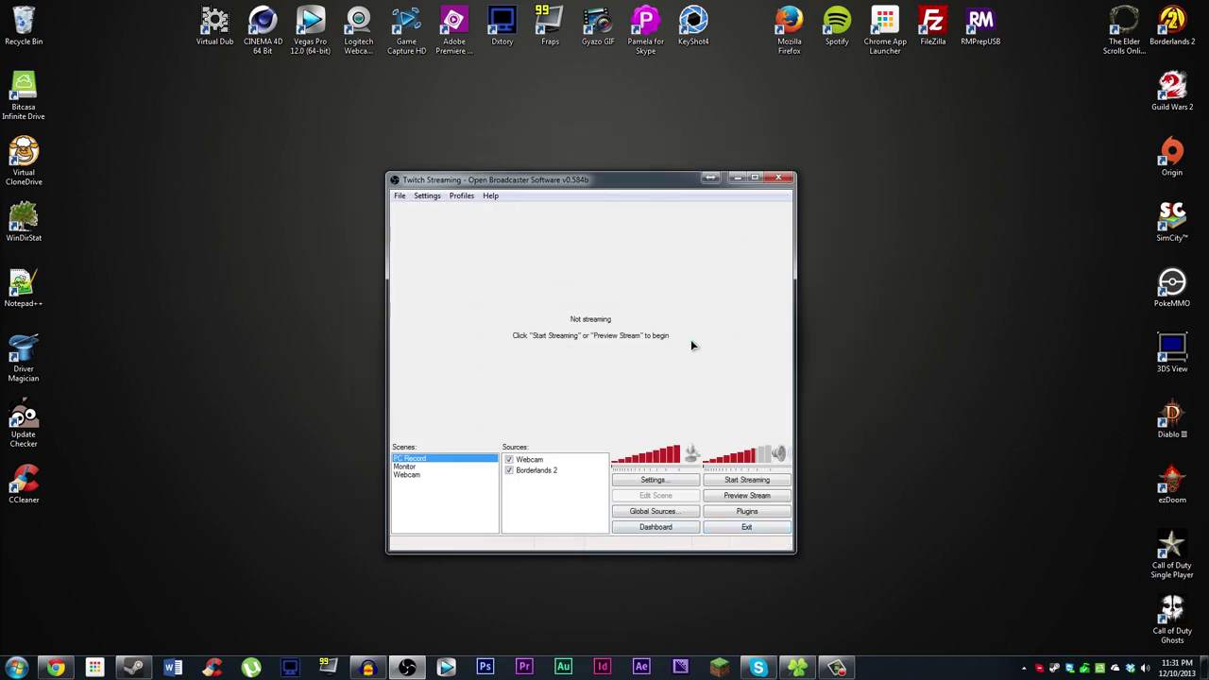